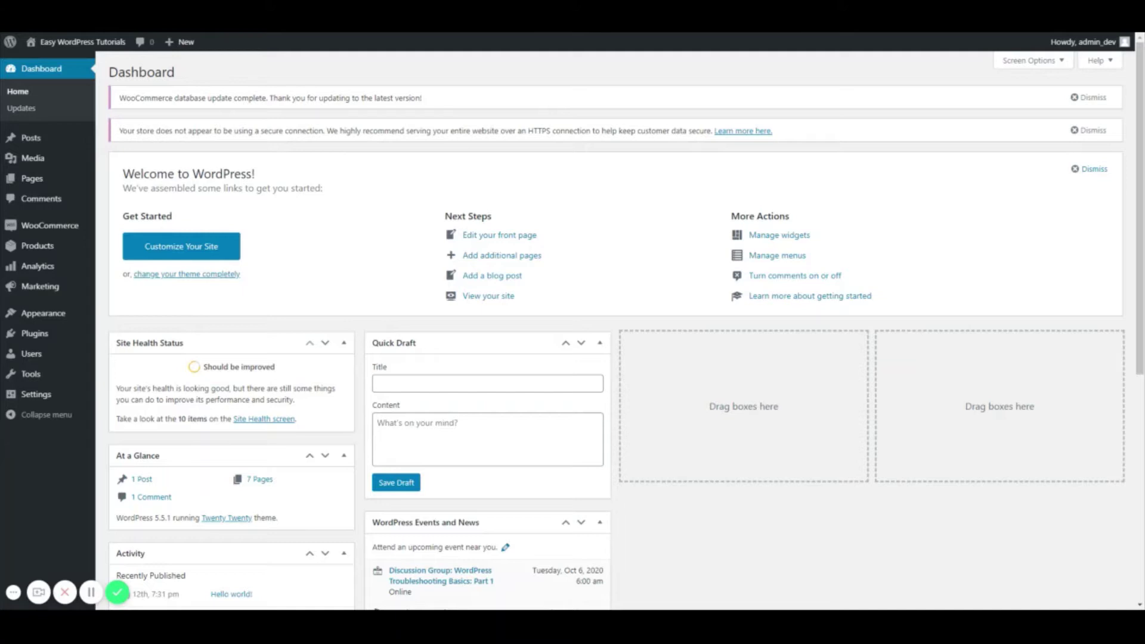
# From the products list, tick Product 3 and Product 2 and apply the Edit bulk action.
pyautogui.click(57, 250)
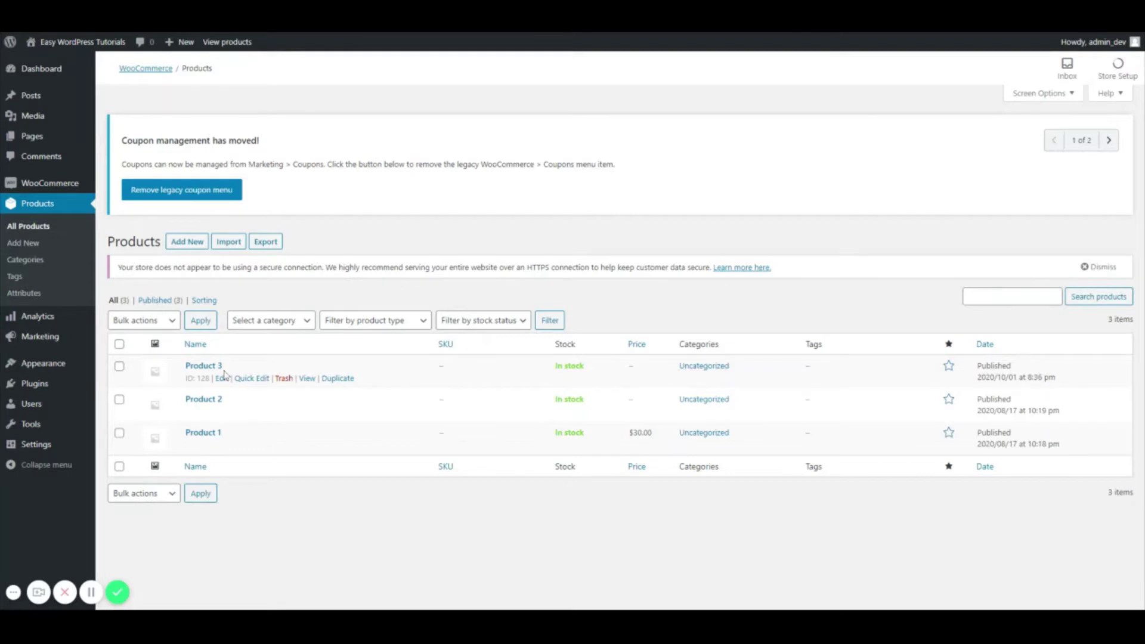
pyautogui.click(119, 366)
pyautogui.click(119, 400)
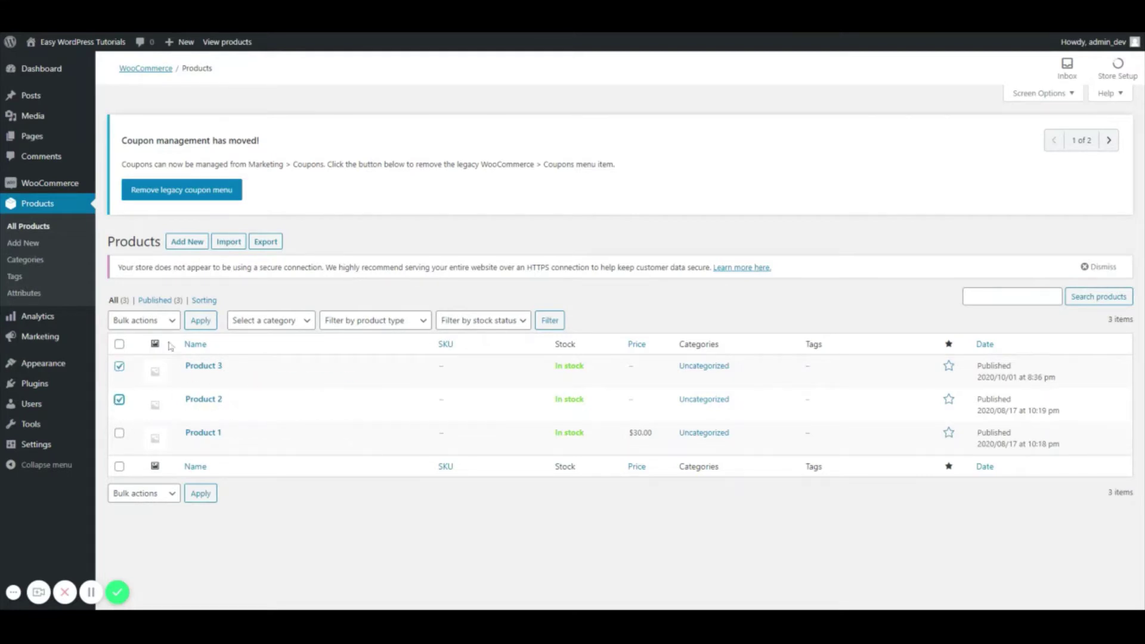
pyautogui.click(144, 320)
pyautogui.click(144, 338)
pyautogui.click(202, 321)
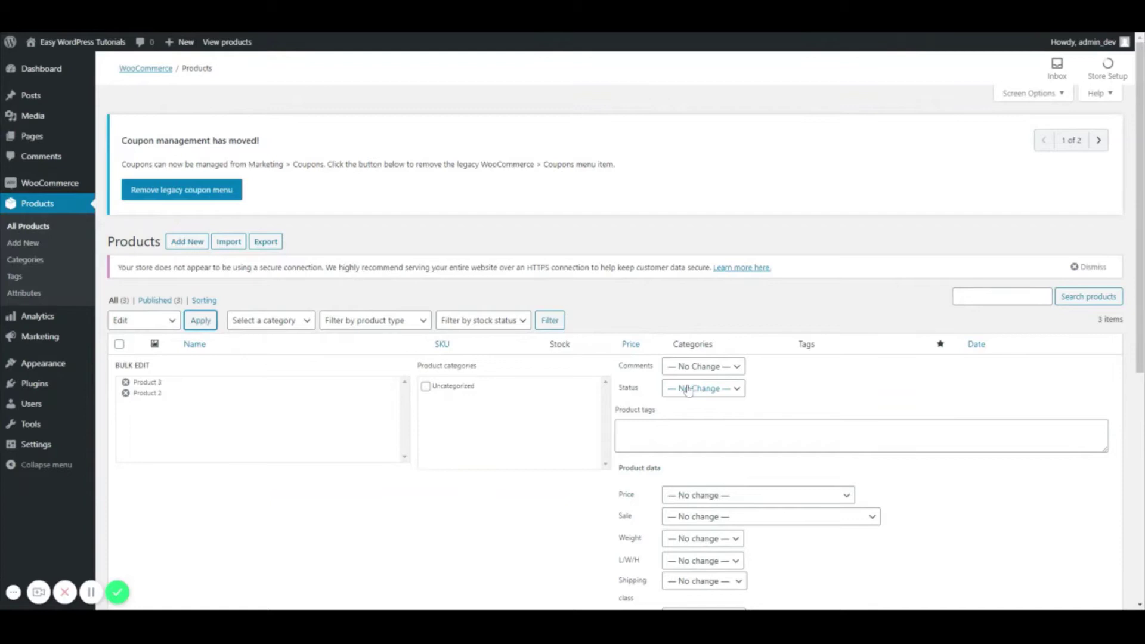
# Set the bulk edit price to change to 10.
pyautogui.scroll(-3, 560, 416)
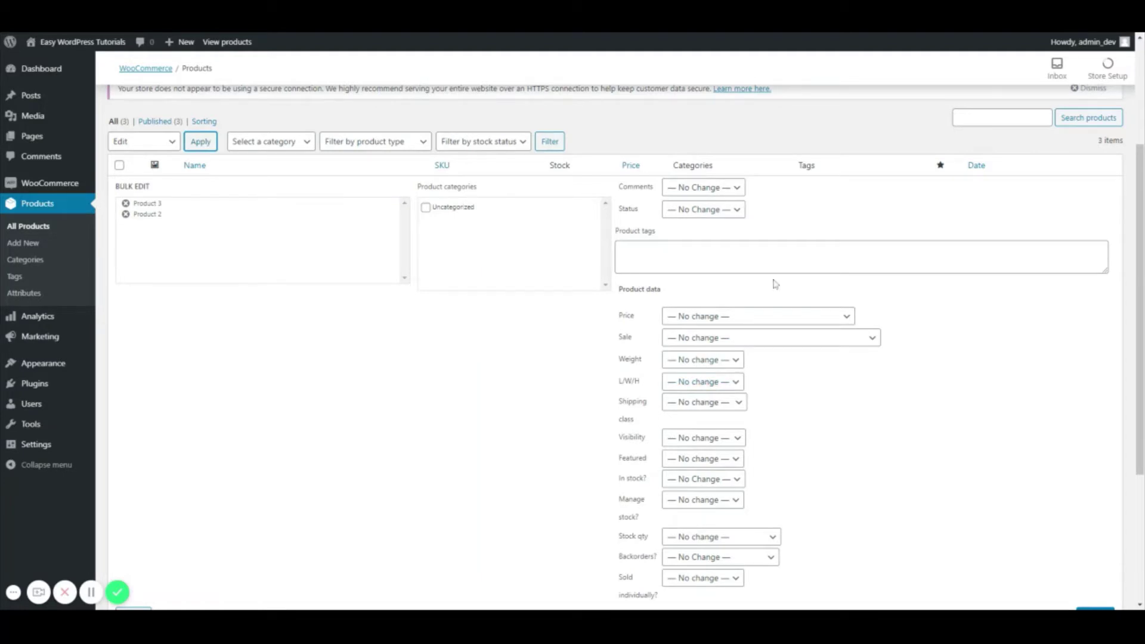
pyautogui.click(699, 318)
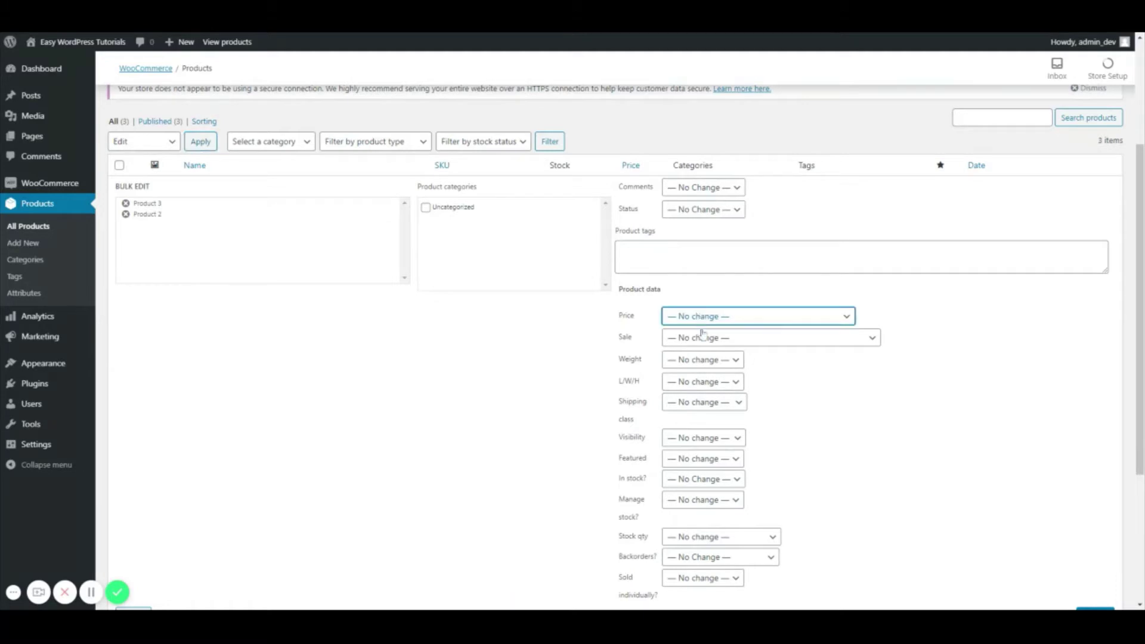
pyautogui.click(701, 334)
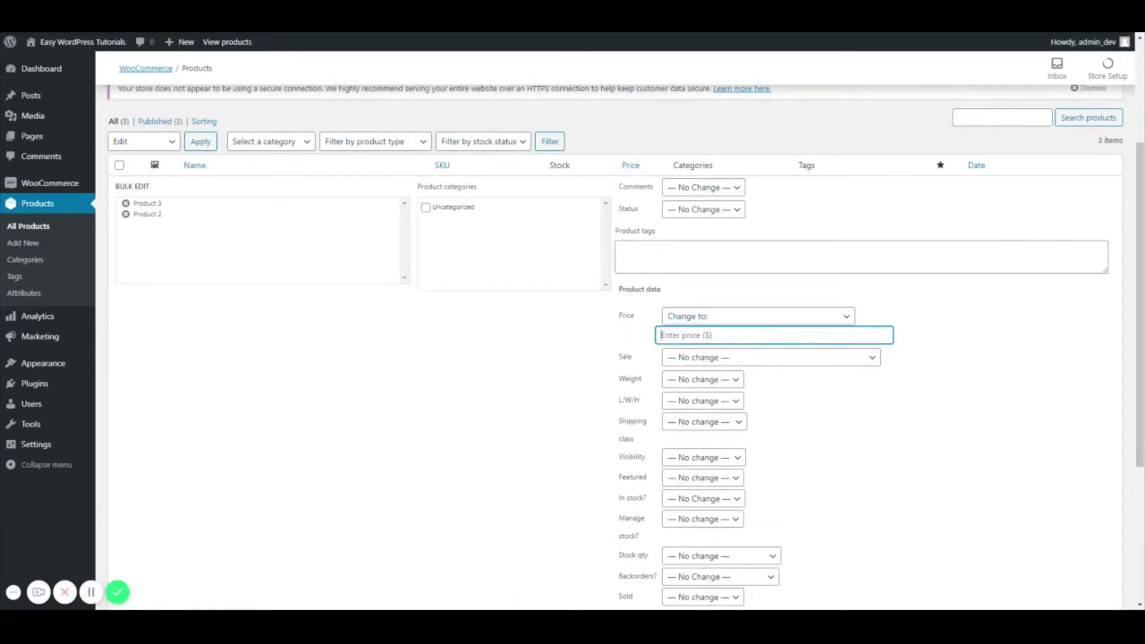
pyautogui.write('1.00')
pyautogui.press('BackSpace')
pyautogui.press('BackSpace')
pyautogui.press('BackSpace')
pyautogui.press('BackSpace')
pyautogui.write('10')
# Set the bulk edit weight to change to 5.
pyautogui.click(691, 380)
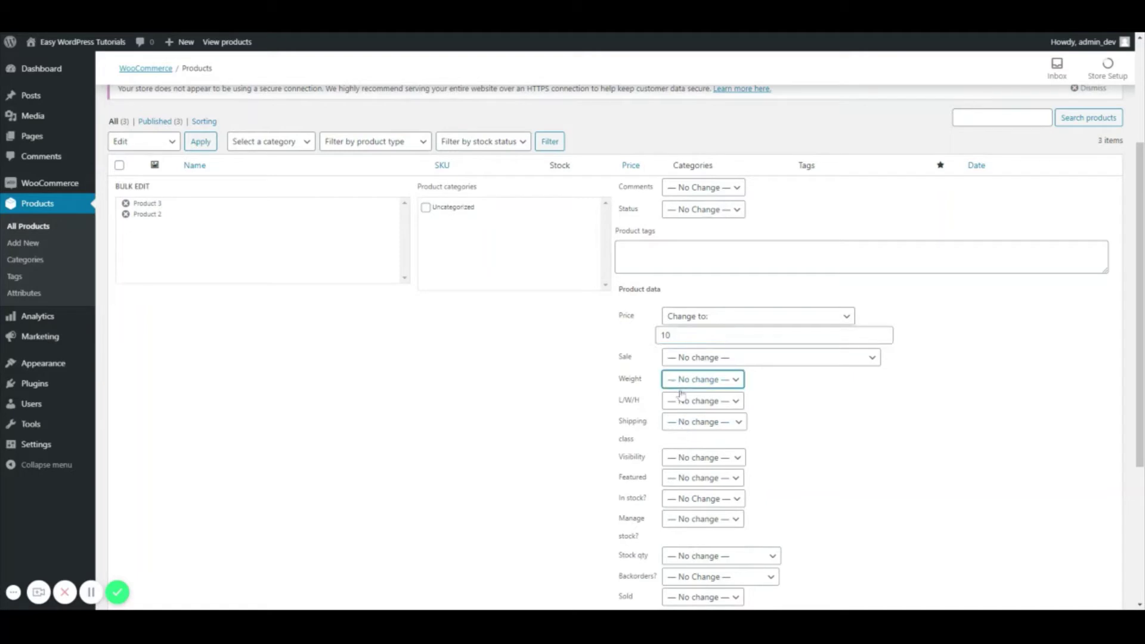
pyautogui.click(692, 412)
pyautogui.click(662, 398)
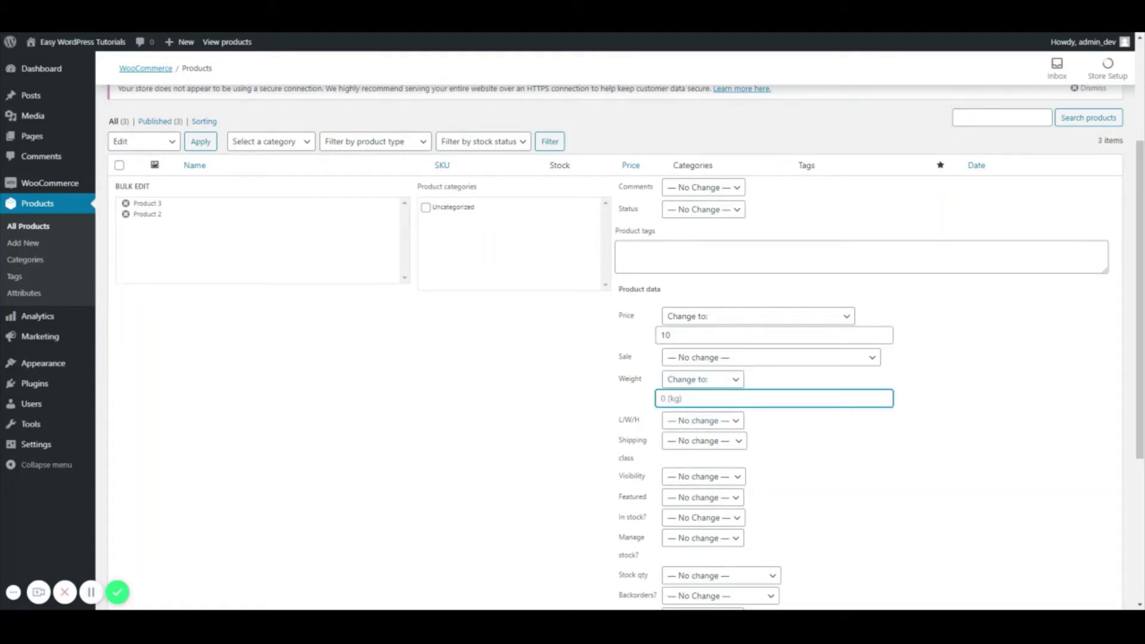
pyautogui.write('5')
# Change the length, width and height to 5 each.
pyautogui.click(716, 421)
pyautogui.click(710, 452)
pyautogui.click(707, 439)
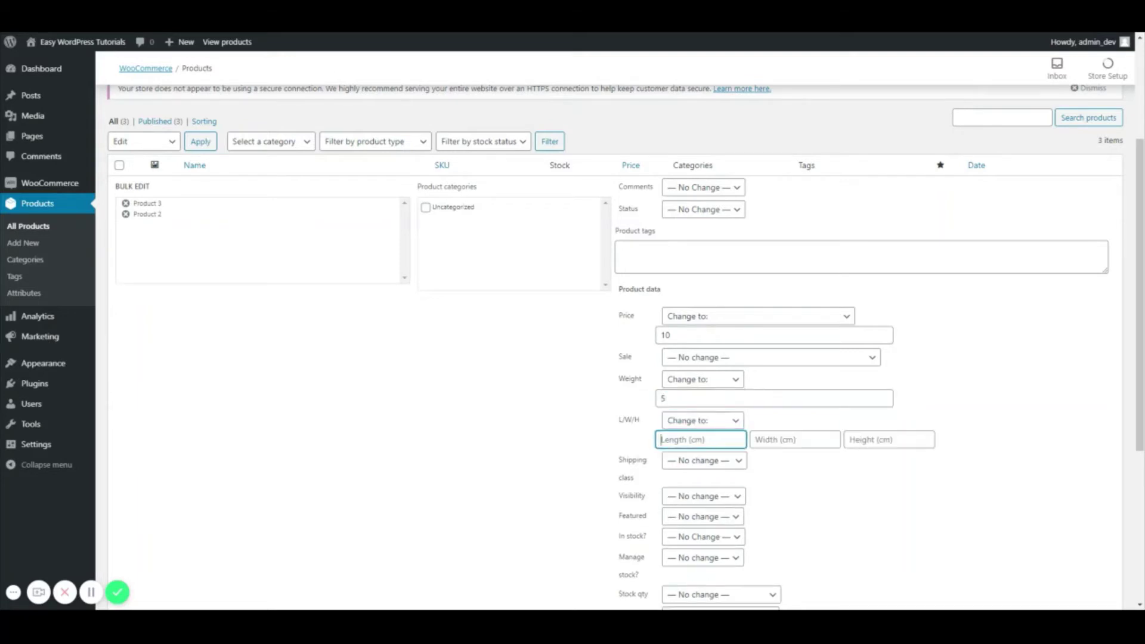
pyautogui.write('5')
pyautogui.click(793, 439)
pyautogui.write('5')
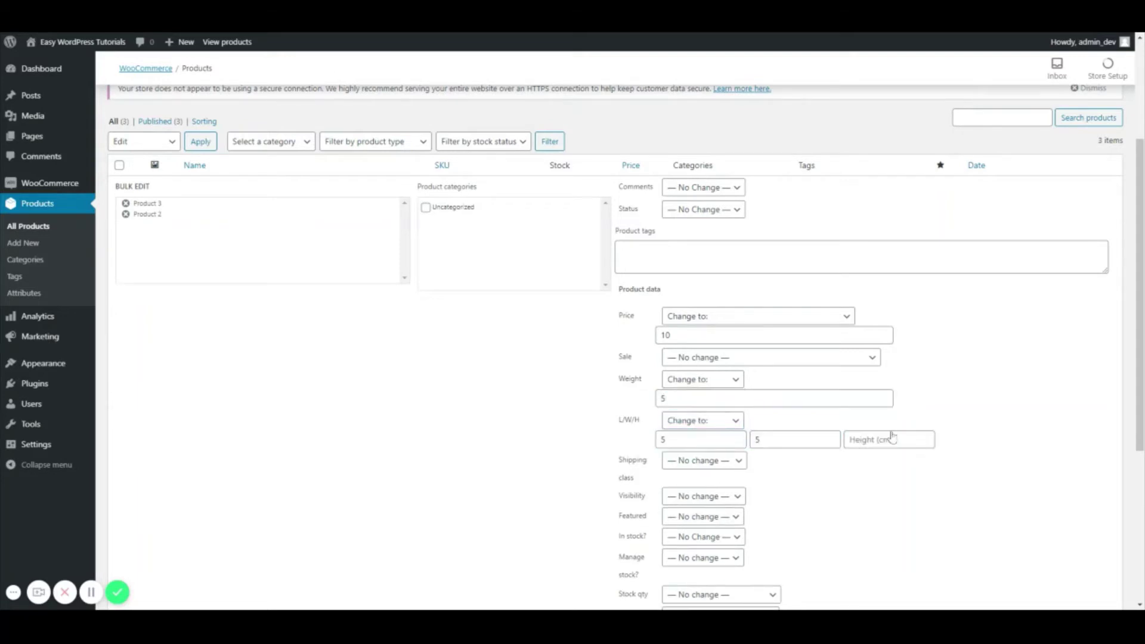
pyautogui.click(888, 439)
pyautogui.write('5')
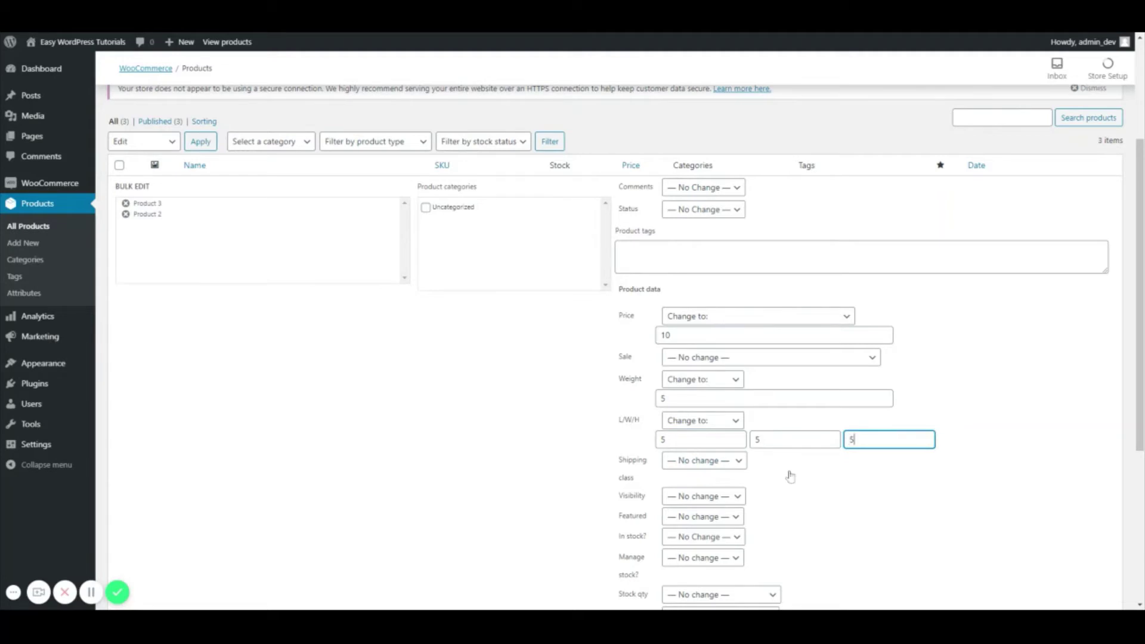
pyautogui.click(715, 465)
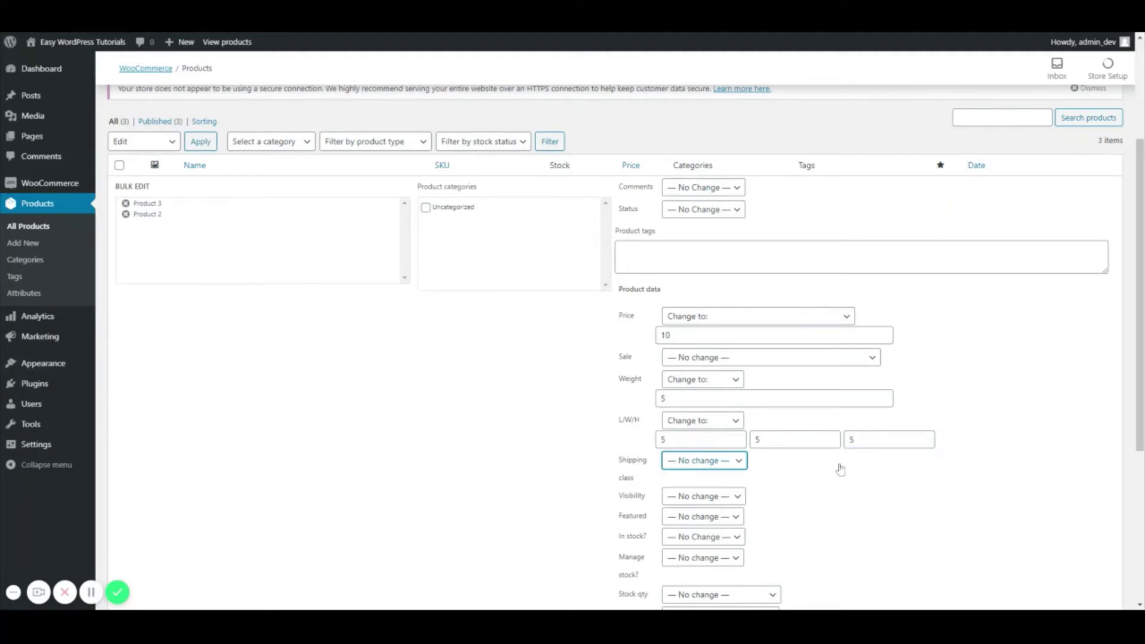
# Set the bulk edit visibility to Catalog & search.
pyautogui.scroll(-2, 691, 501)
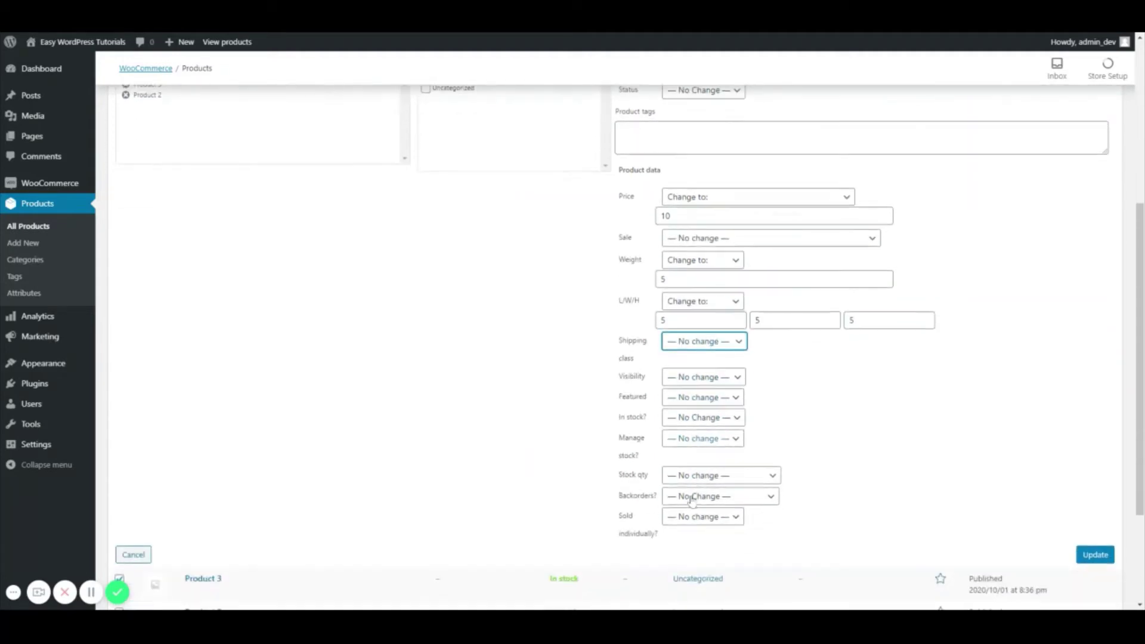
pyautogui.click(692, 377)
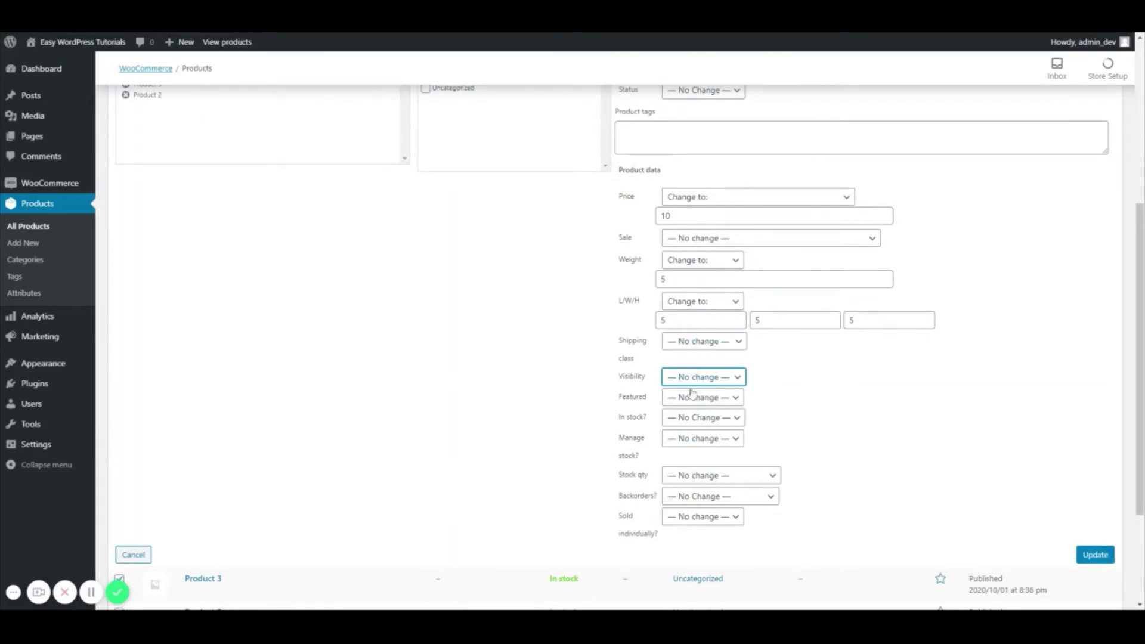
pyautogui.press('Down')
# Set the bulk edit stock status to In stock.
pyautogui.click(704, 422)
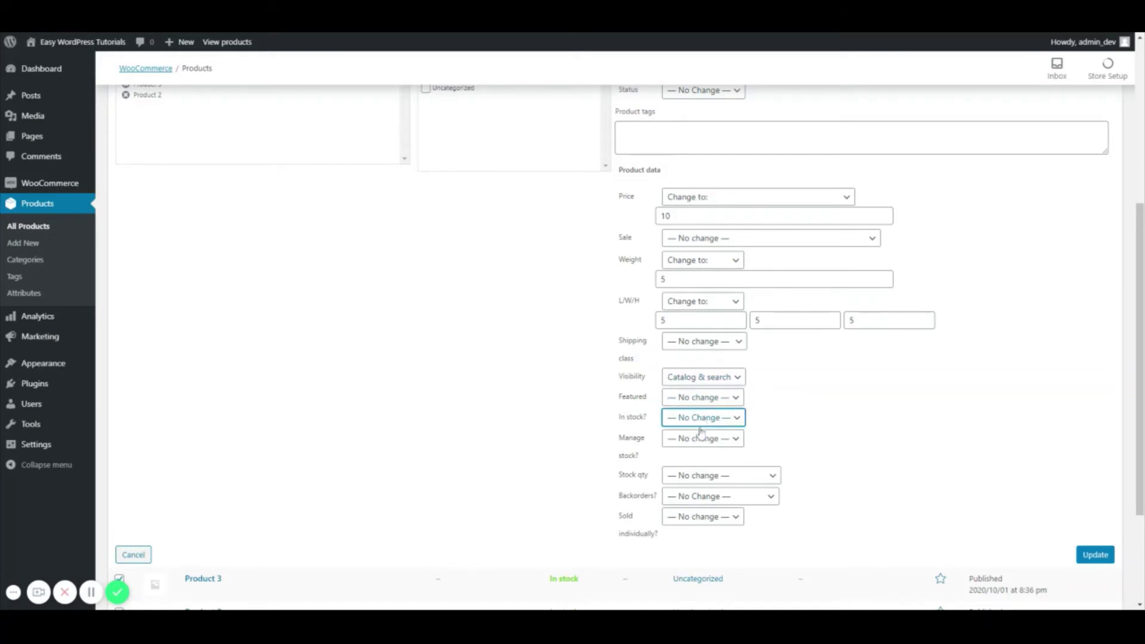
pyautogui.press('Down')
pyautogui.click(699, 445)
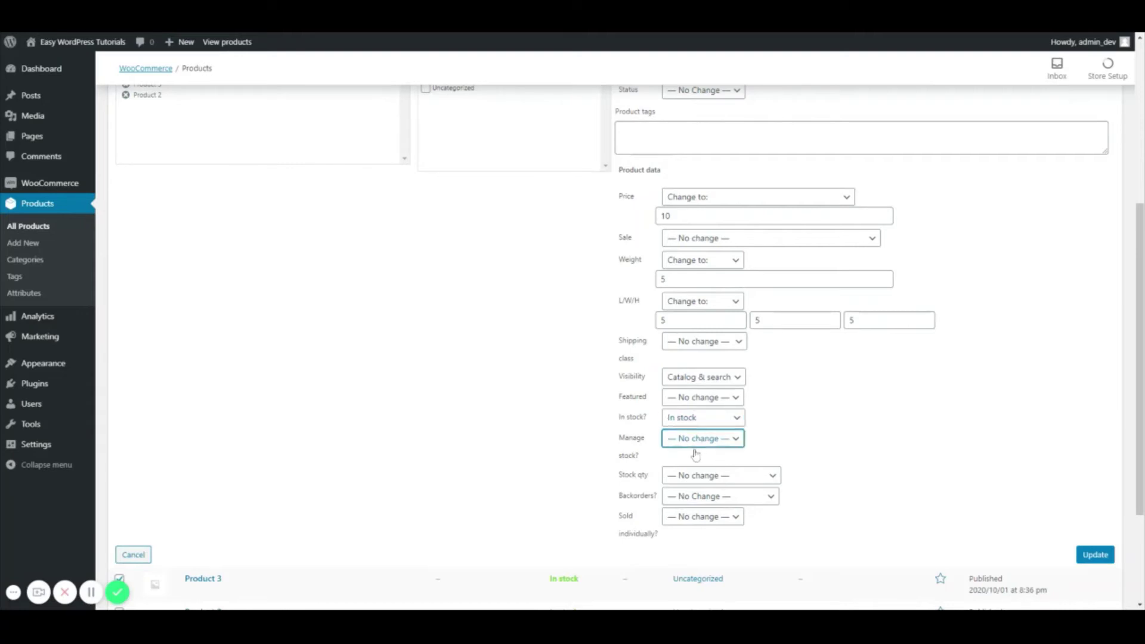
pyautogui.click(837, 410)
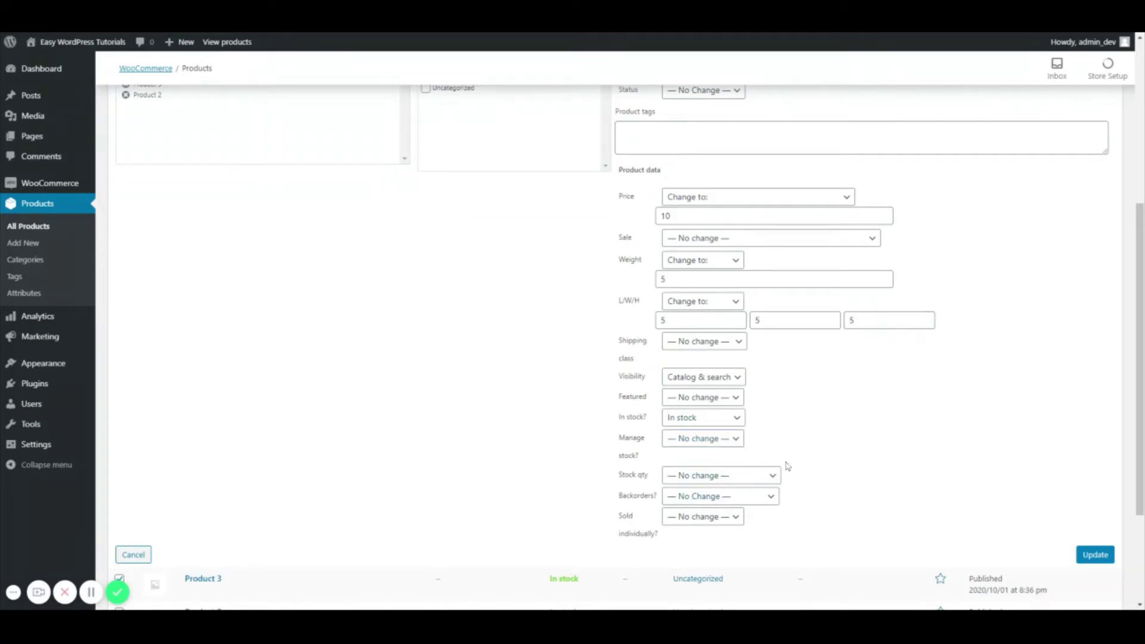
pyautogui.click(682, 504)
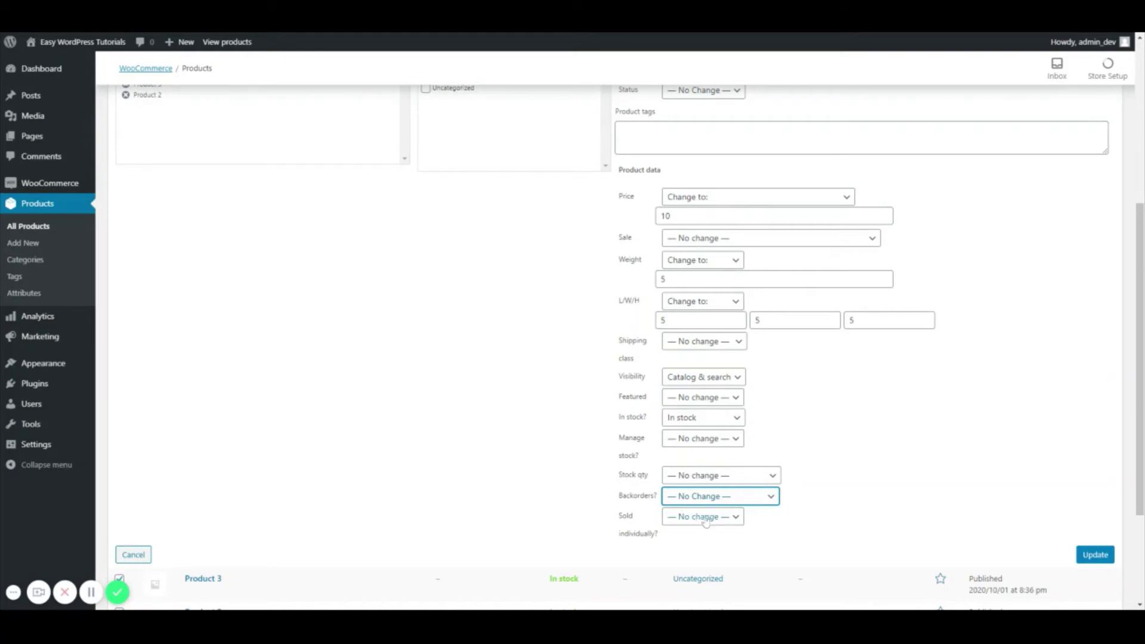
pyautogui.scroll(3, 468, 422)
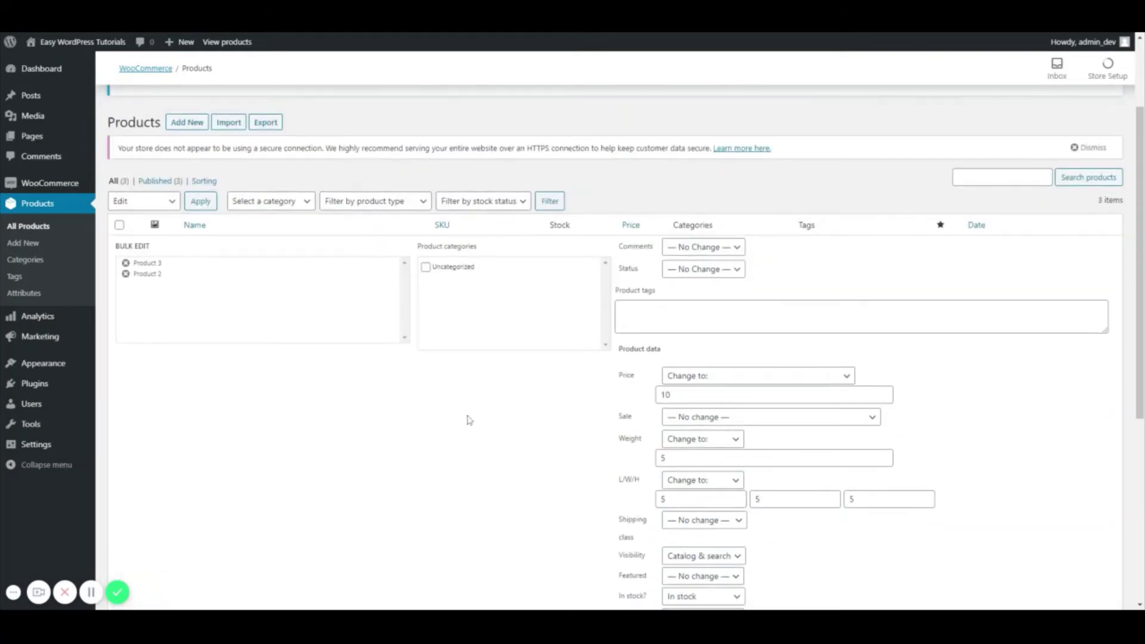
pyautogui.click(699, 246)
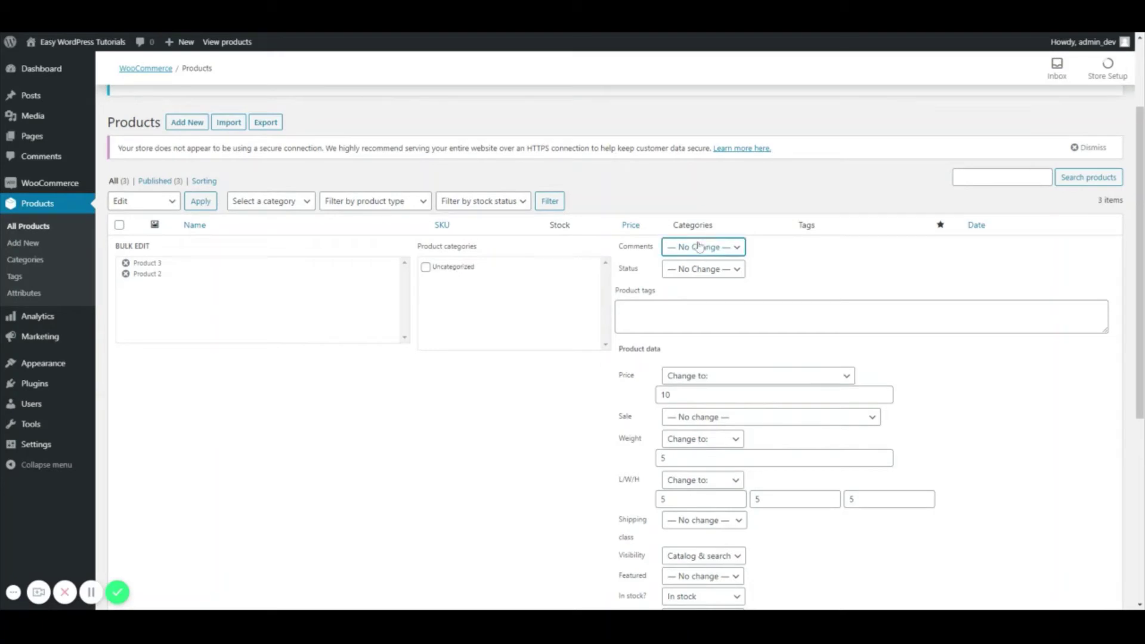
pyautogui.click(776, 272)
pyautogui.click(708, 270)
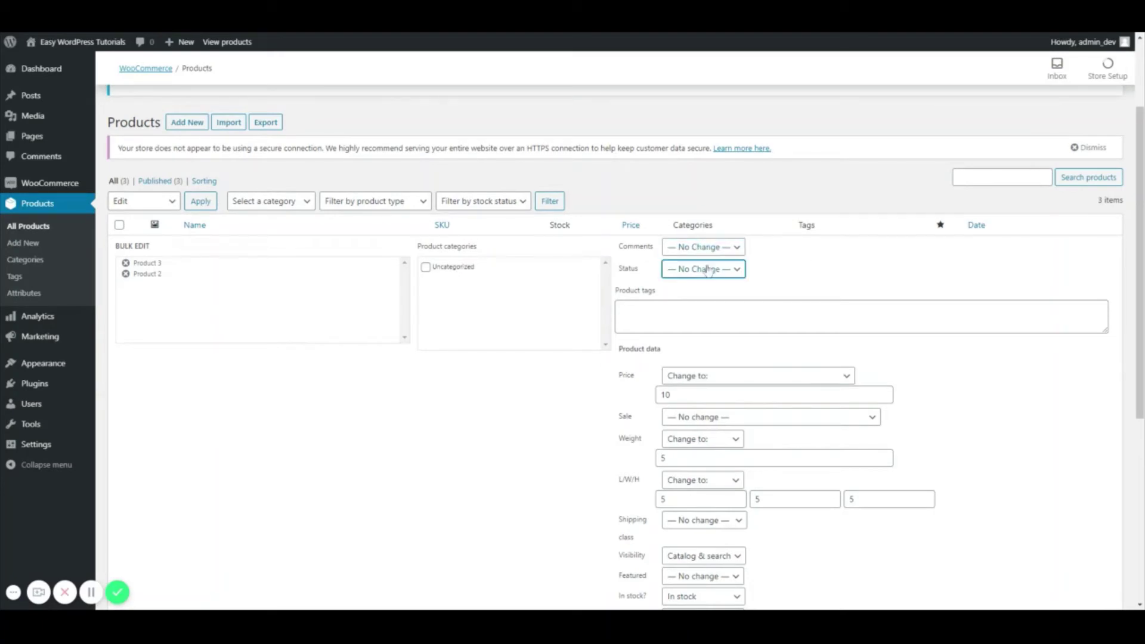
pyautogui.click(707, 285)
pyautogui.click(701, 284)
pyautogui.click(620, 308)
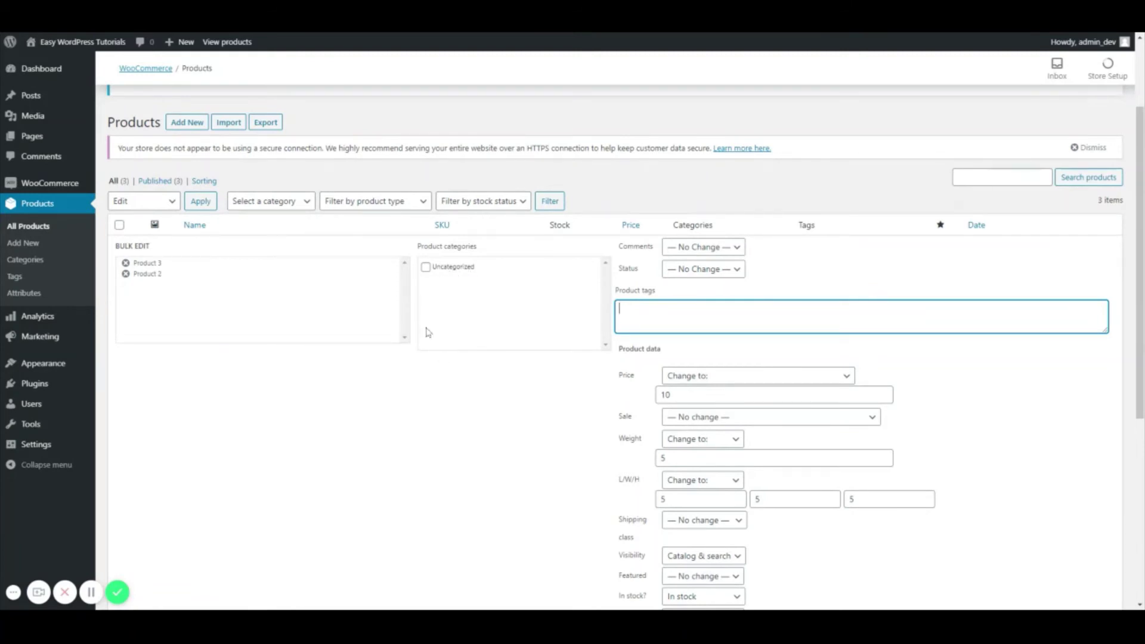
pyautogui.click(463, 412)
pyautogui.scroll(-4, 567, 405)
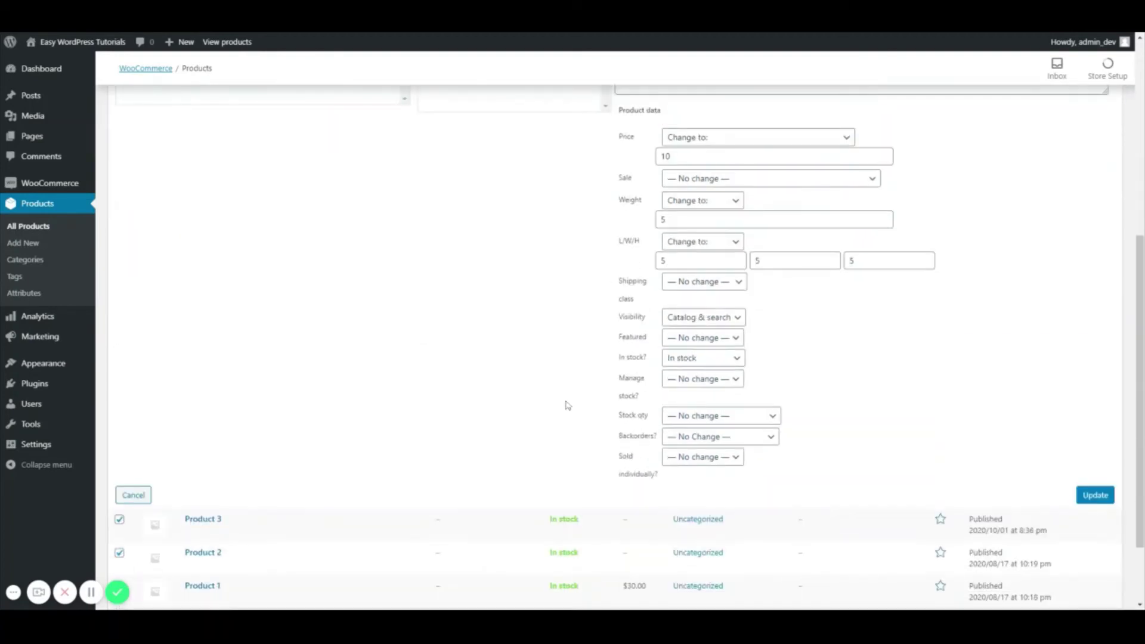
# Save the bulk edit, then check Product 3's values in Quick Edit and cancel.
pyautogui.click(1094, 496)
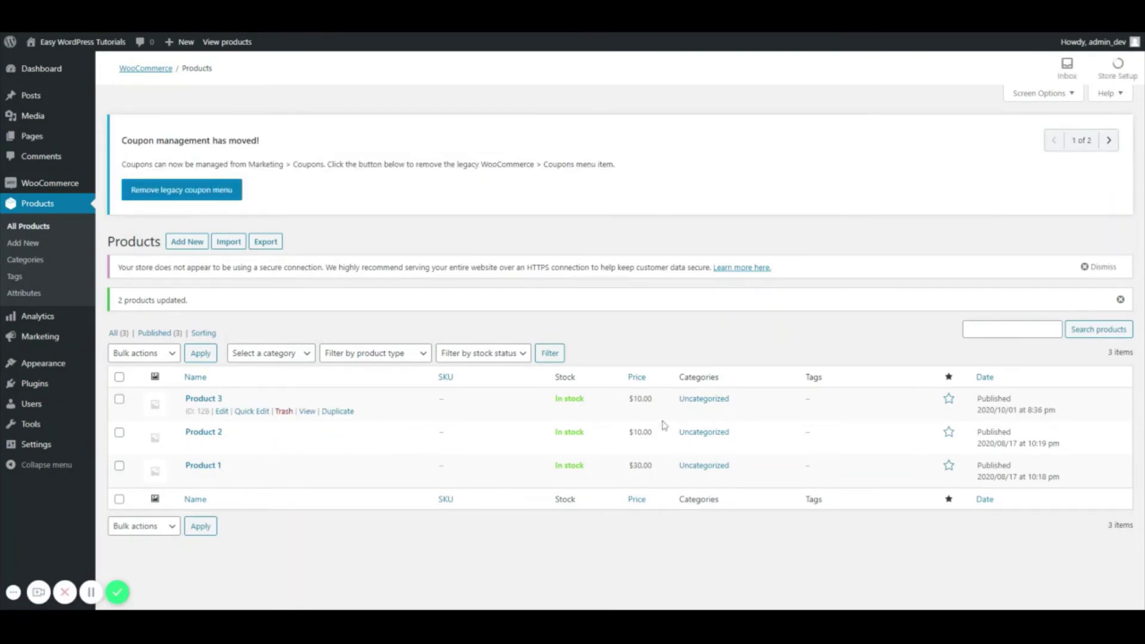
pyautogui.click(252, 411)
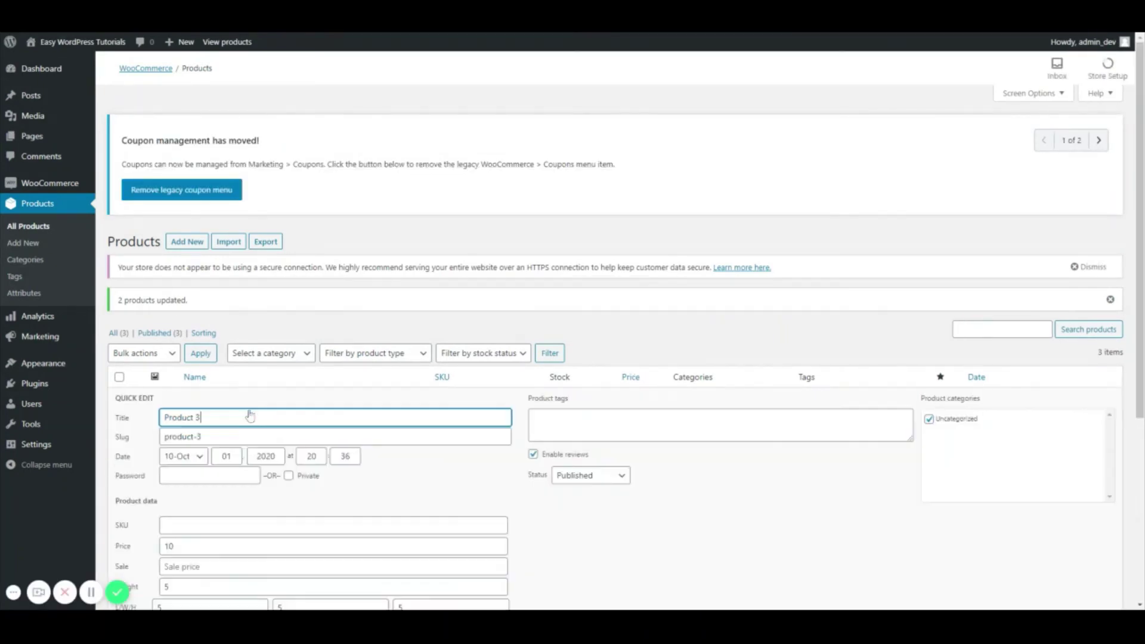
pyautogui.scroll(-2, 304, 482)
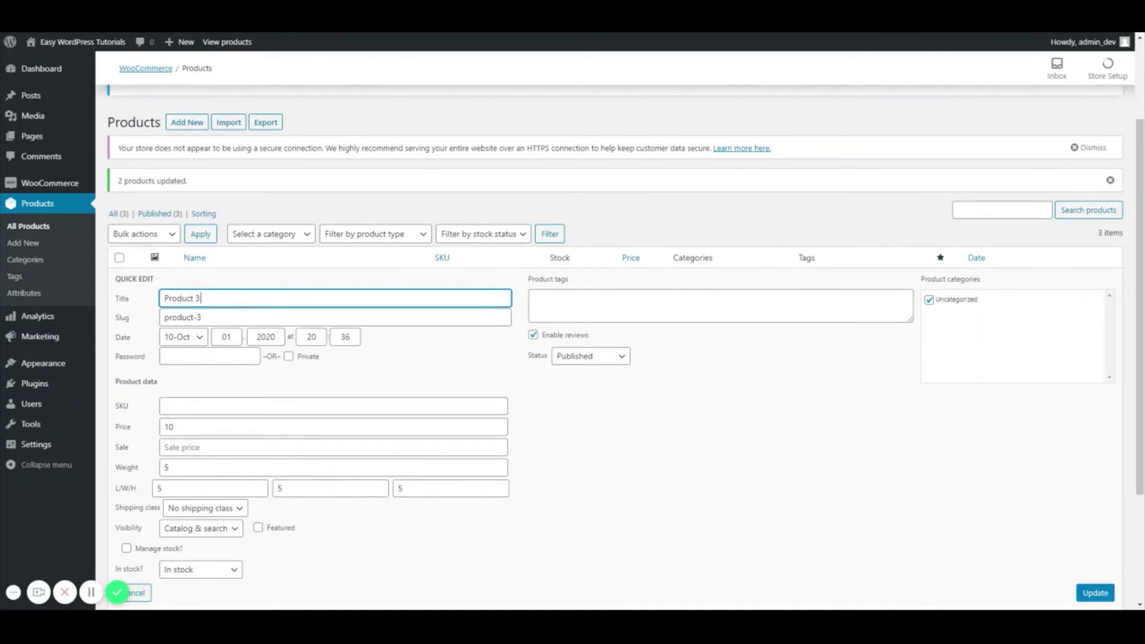
pyautogui.scroll(-2, 291, 435)
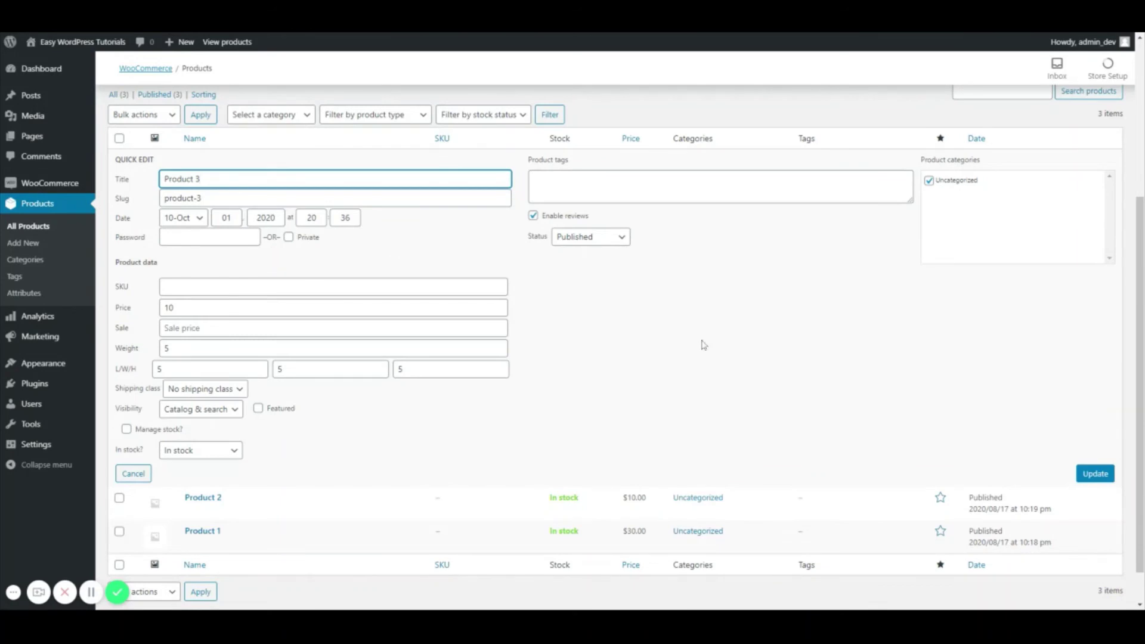
pyautogui.click(138, 473)
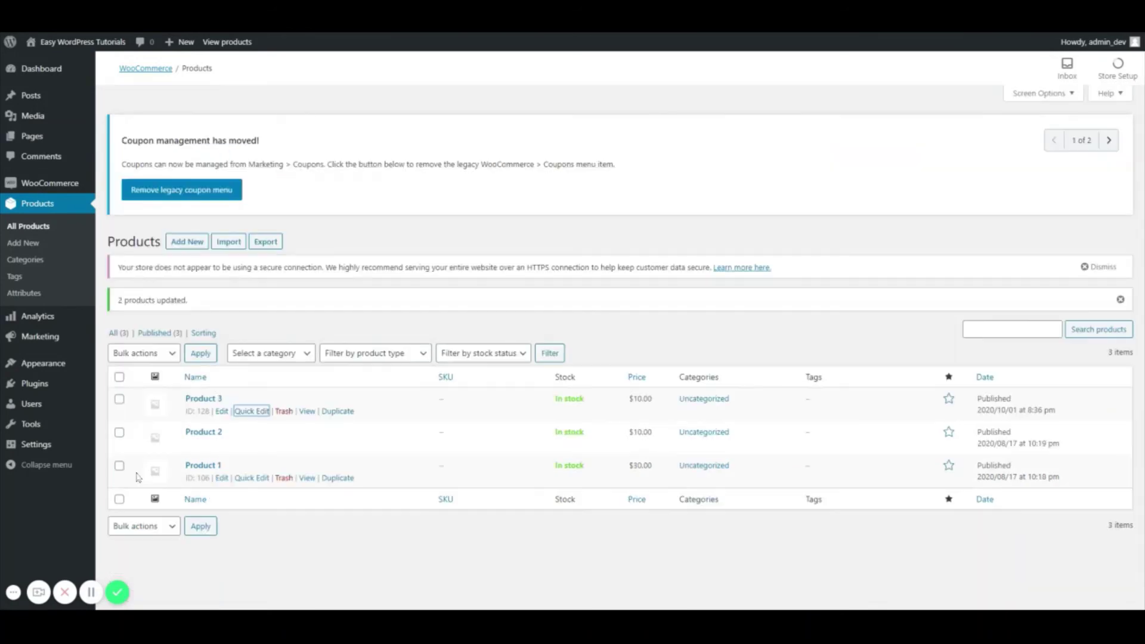